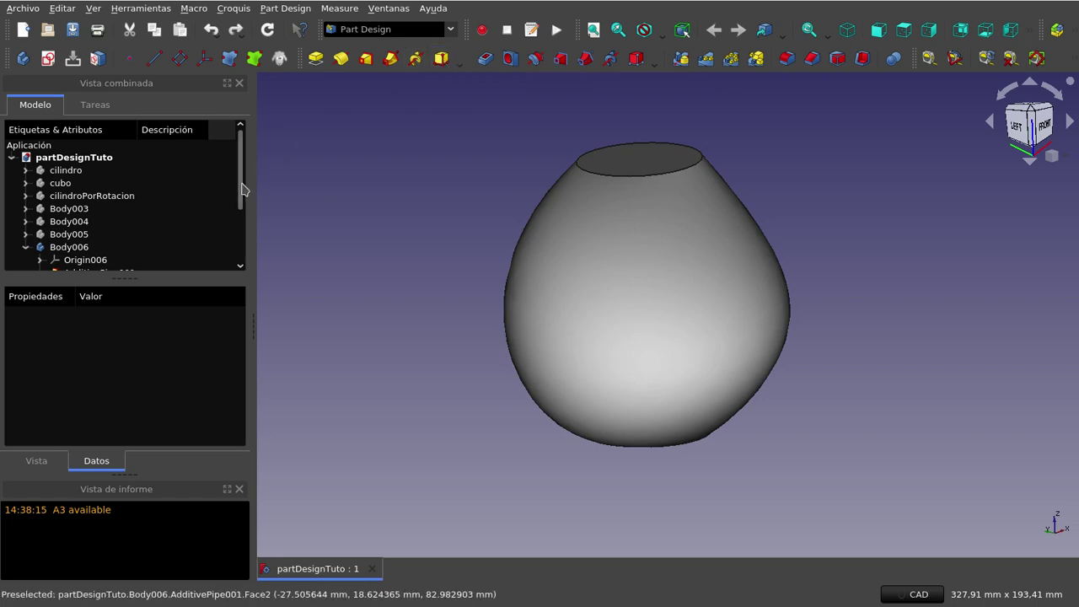
# Collapse the AdditivePipe001 and Body006 branches in the model tree
pyautogui.moveTo(242, 189); pyautogui.dragTo(250, 242)
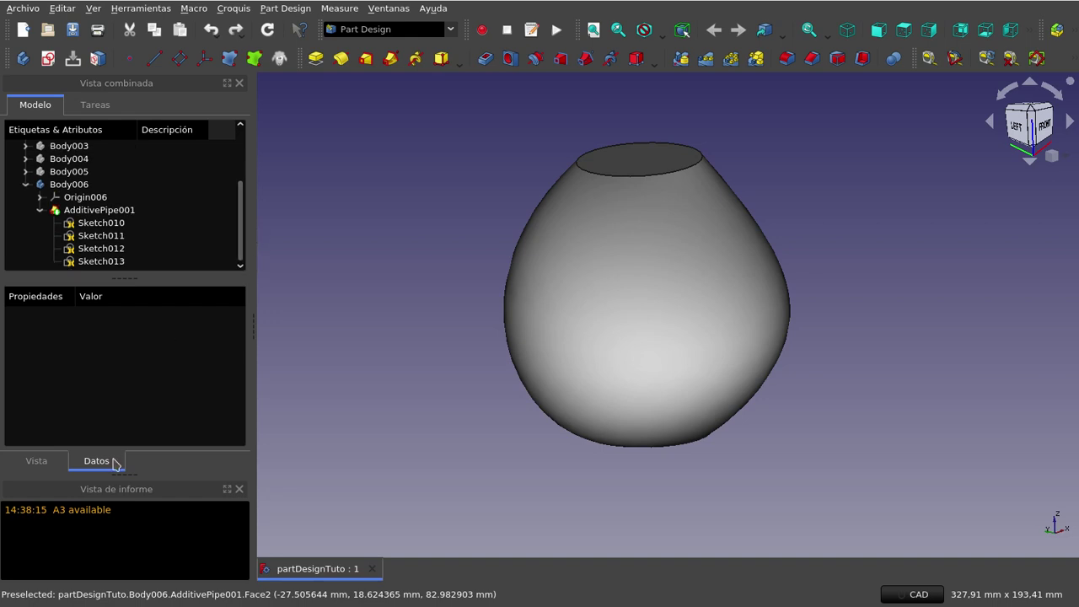
pyautogui.click(39, 210)
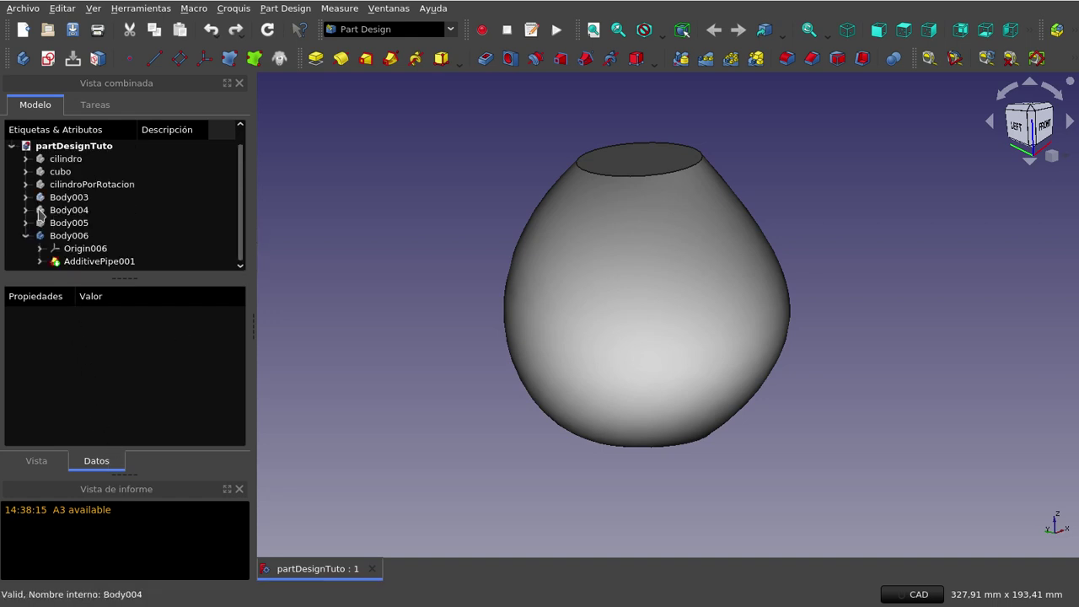
pyautogui.click(27, 237)
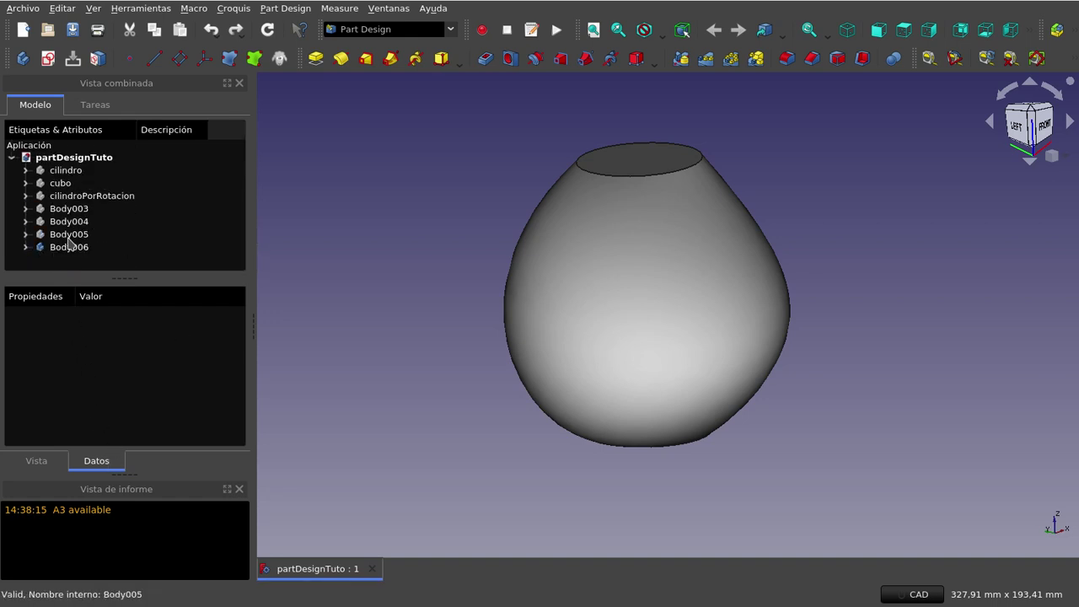
# Set Body006's Shape Color view property to purple (#aa55ff)
pyautogui.click(73, 250)
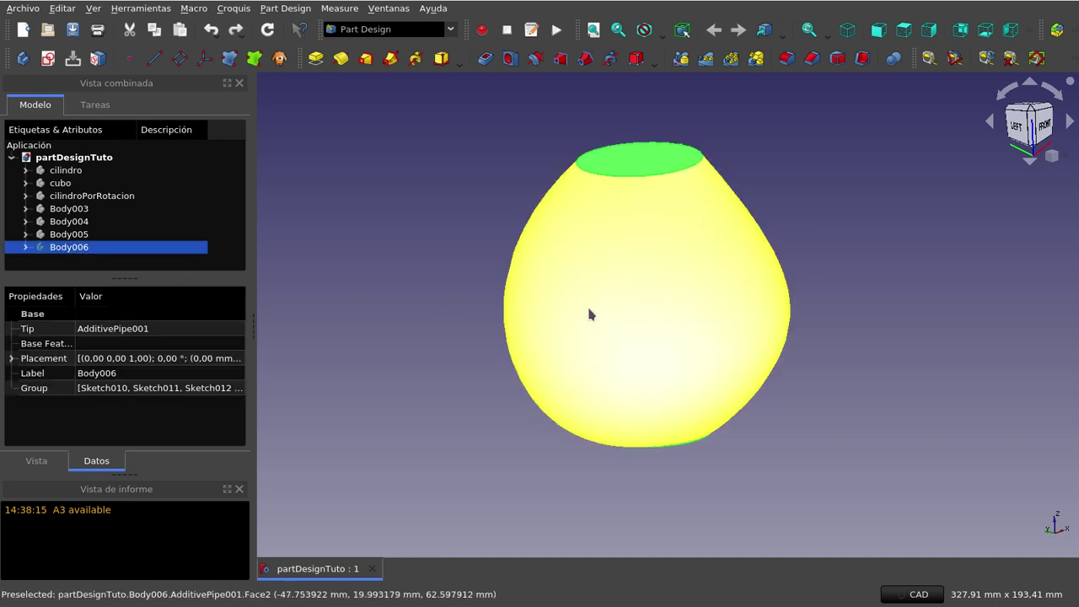
pyautogui.click(48, 457)
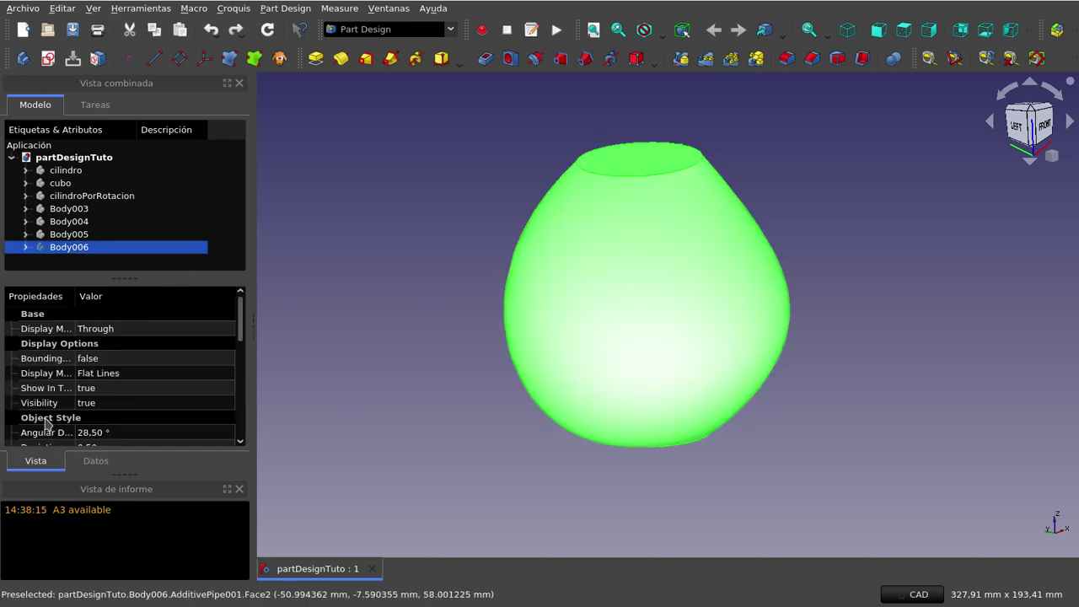
pyautogui.scroll(-2, 79, 380)
pyautogui.scroll(-2, 80, 379)
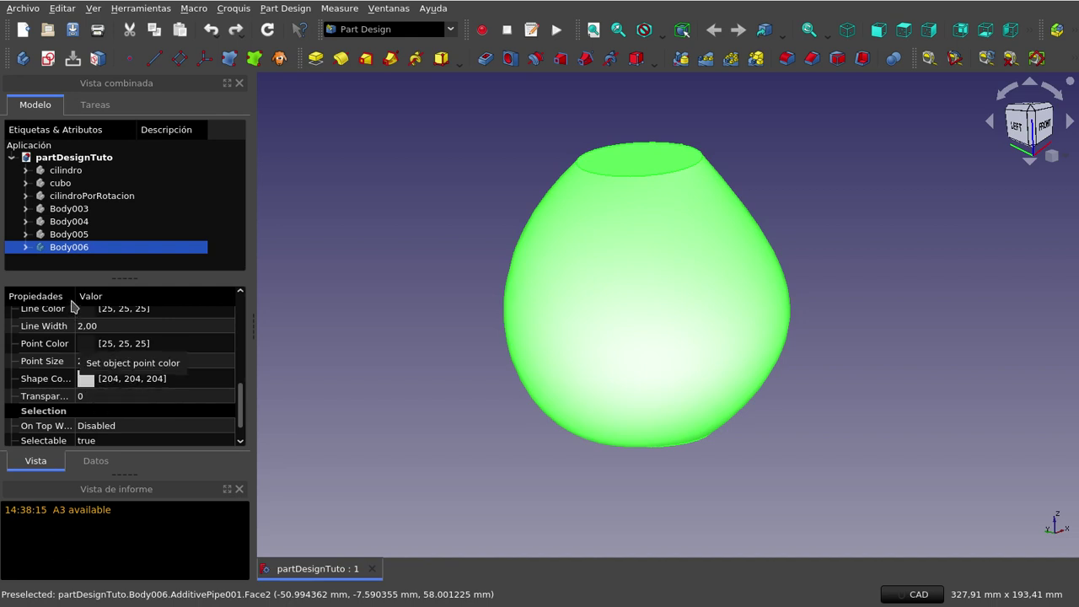
pyautogui.moveTo(74, 277); pyautogui.dragTo(103, 297)
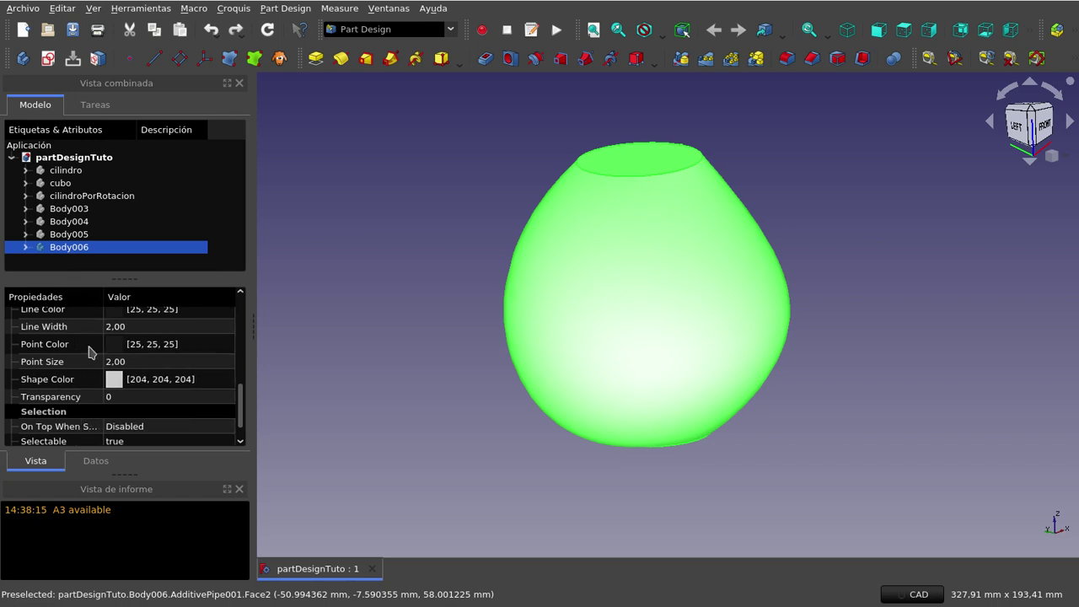
pyautogui.click(126, 384)
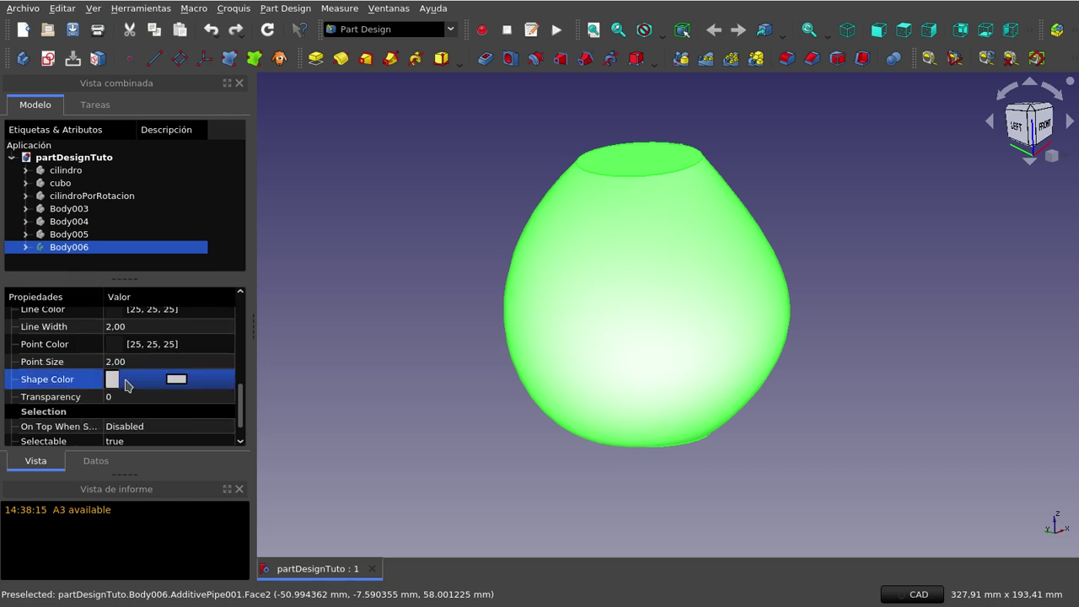
pyautogui.click(177, 379)
pyautogui.click(356, 204)
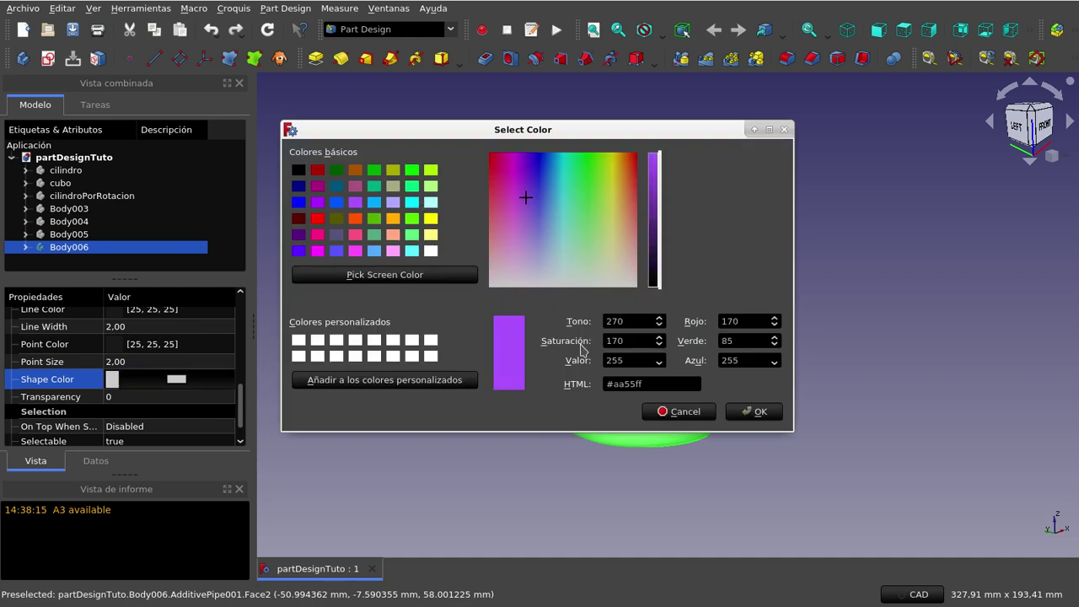
pyautogui.click(754, 411)
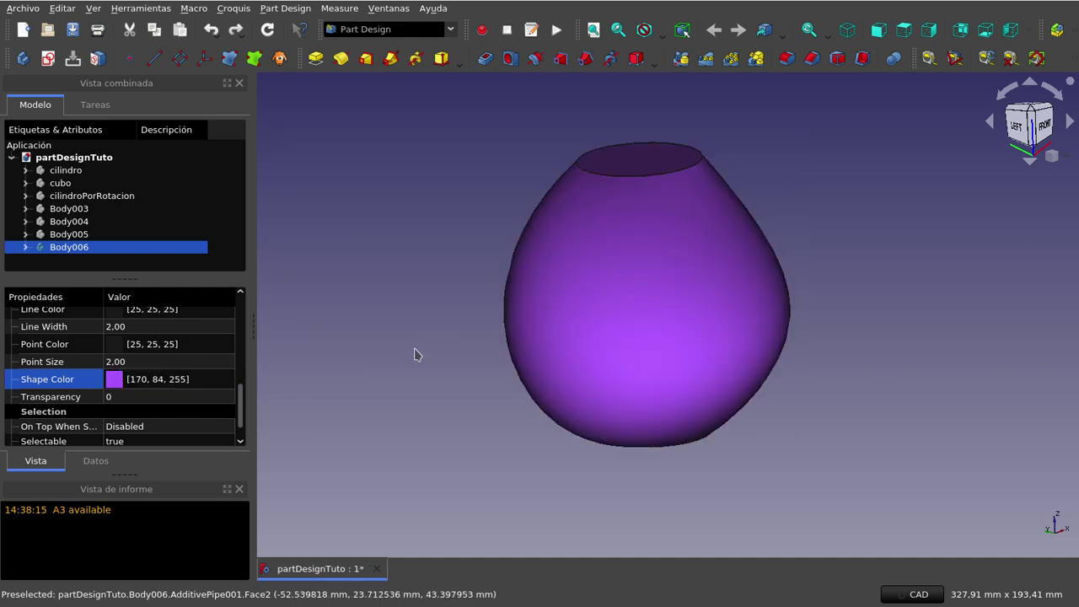
pyautogui.click(413, 354)
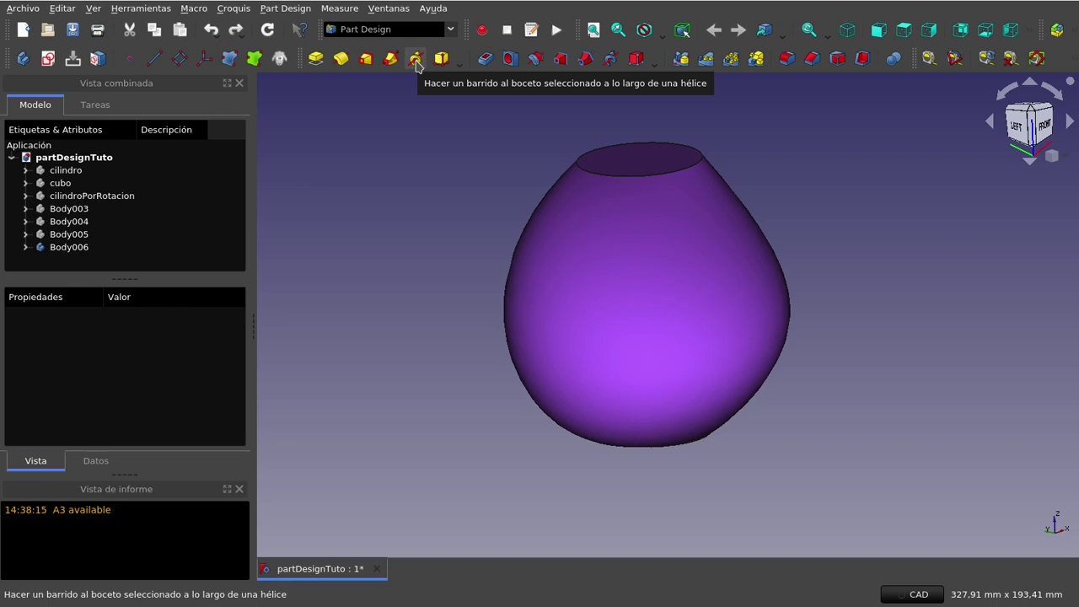
# Hide the vase Body006 and create a new empty Body007
pyautogui.click(88, 249)
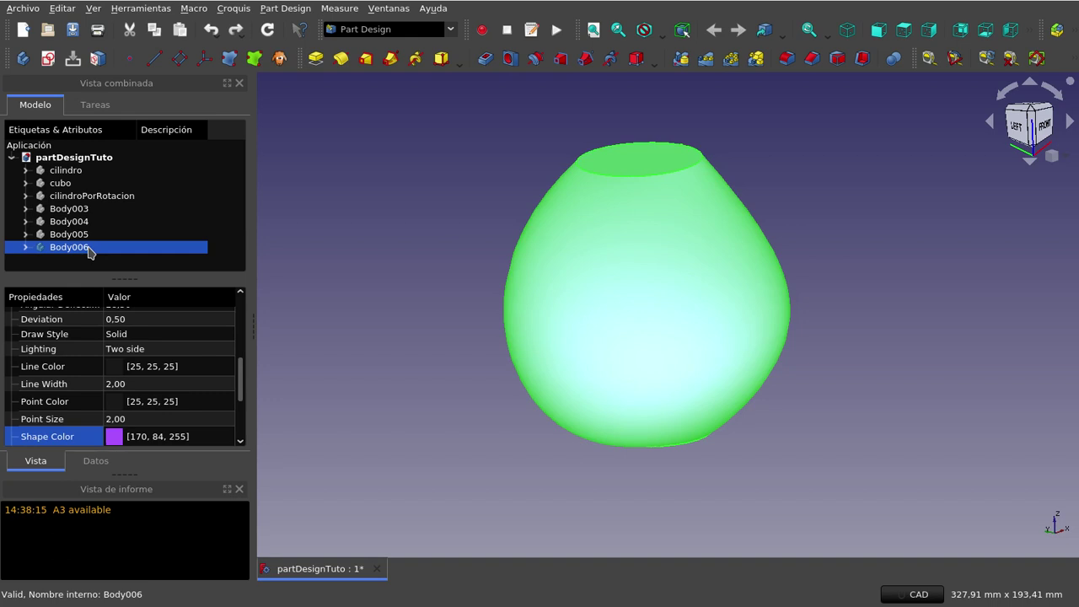
pyautogui.press('space')
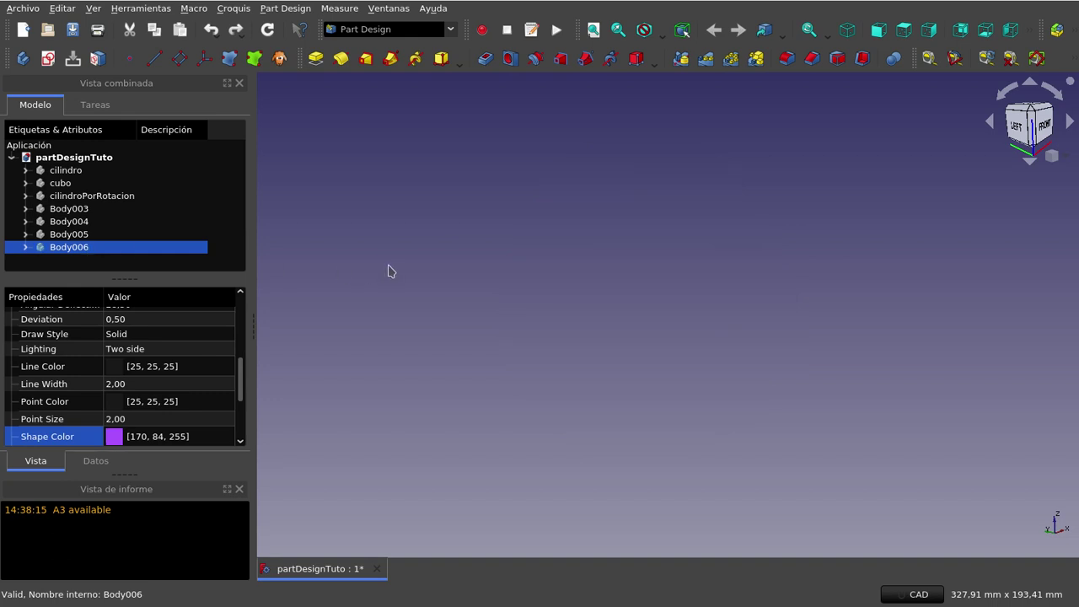
pyautogui.click(390, 264)
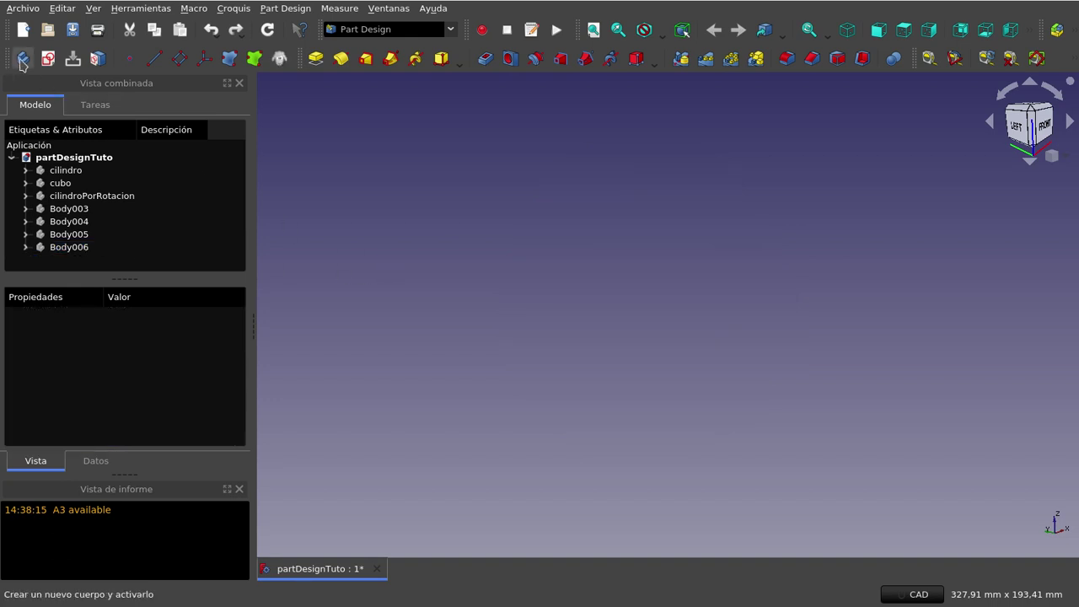
pyautogui.click(22, 62)
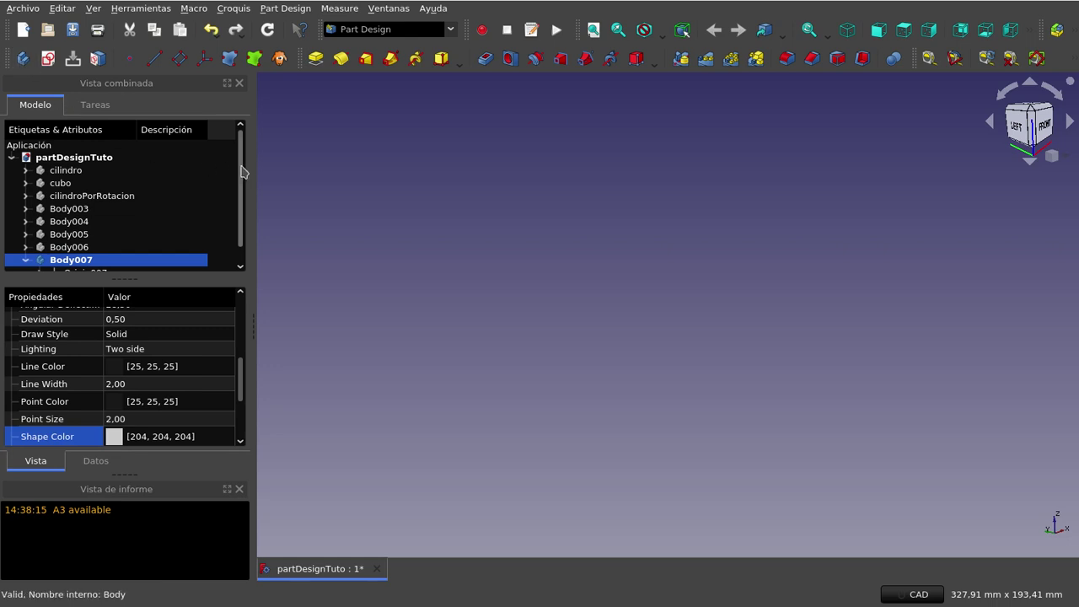
pyautogui.moveTo(244, 173); pyautogui.dragTo(244, 188)
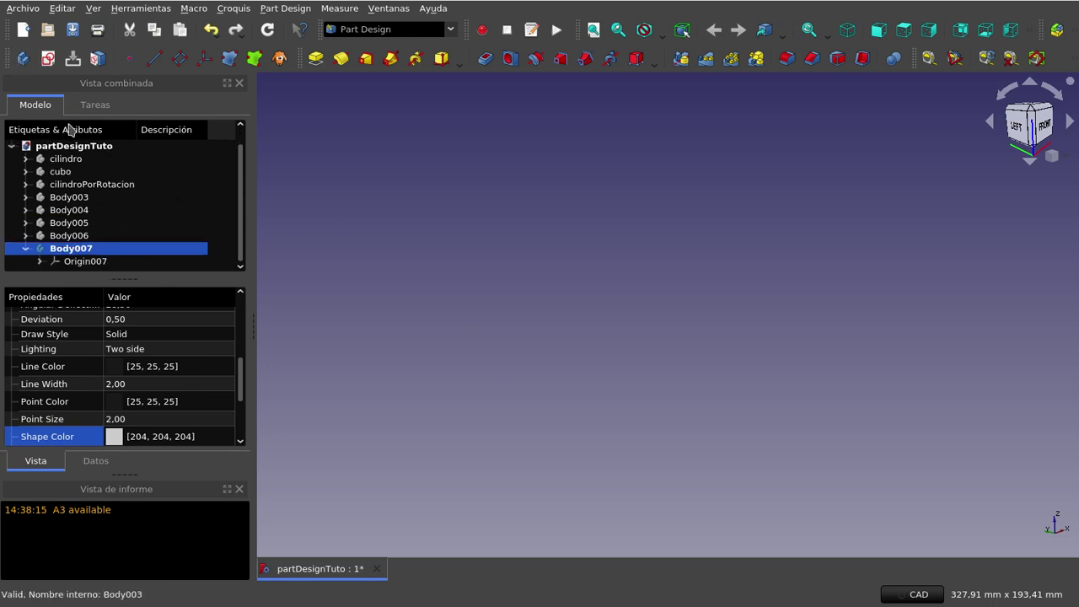
# Create a new sketch in Body007 attached to XZ_Plane007
pyautogui.click(48, 59)
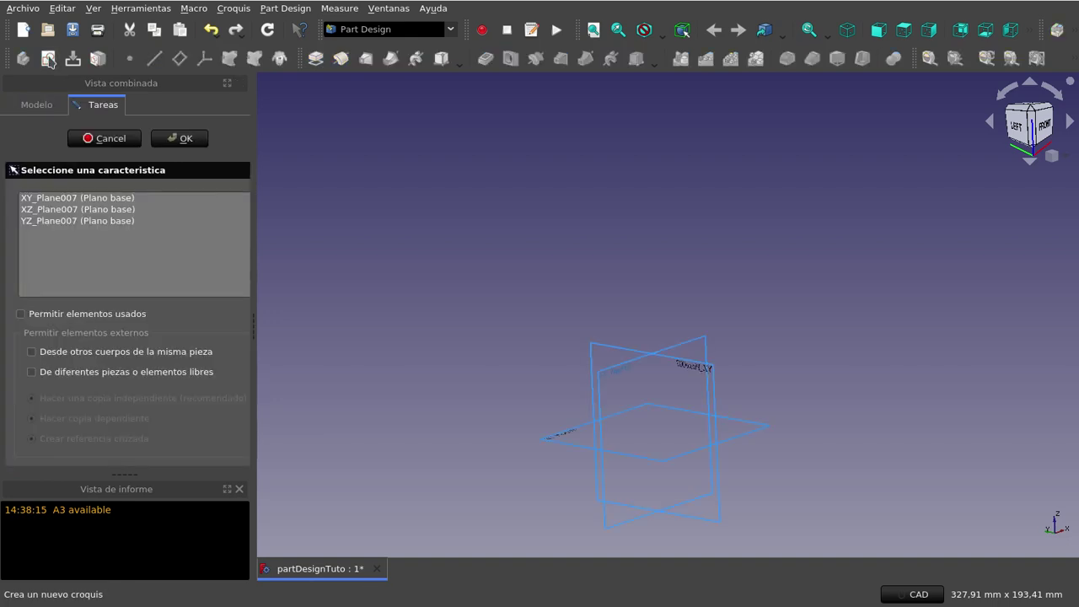
pyautogui.click(86, 212)
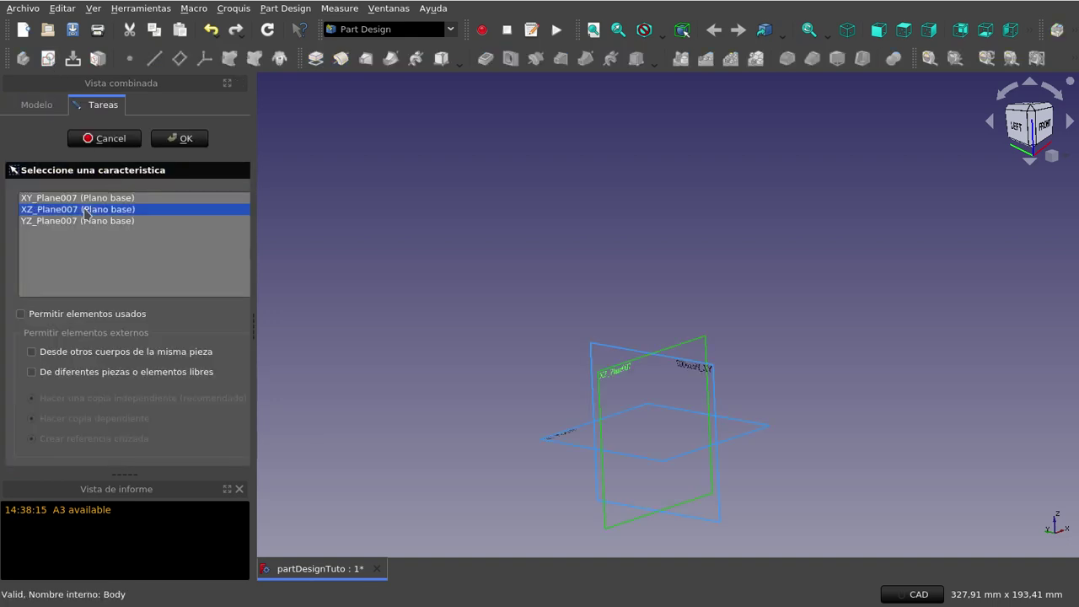
pyautogui.click(180, 140)
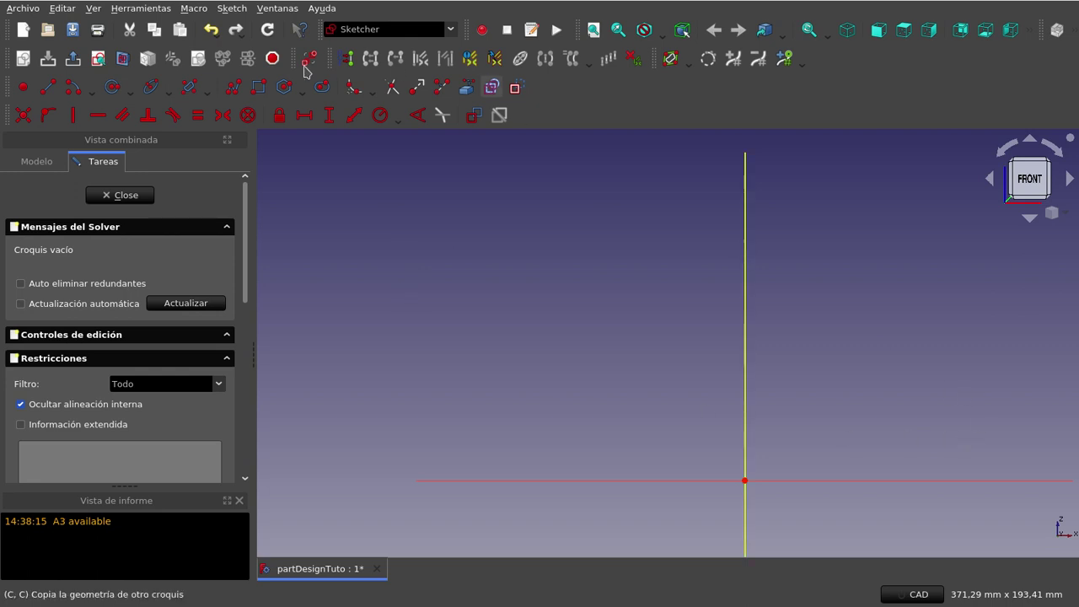
# Select the periodic B-spline variant from the B-spline tool's list
pyautogui.click(208, 98)
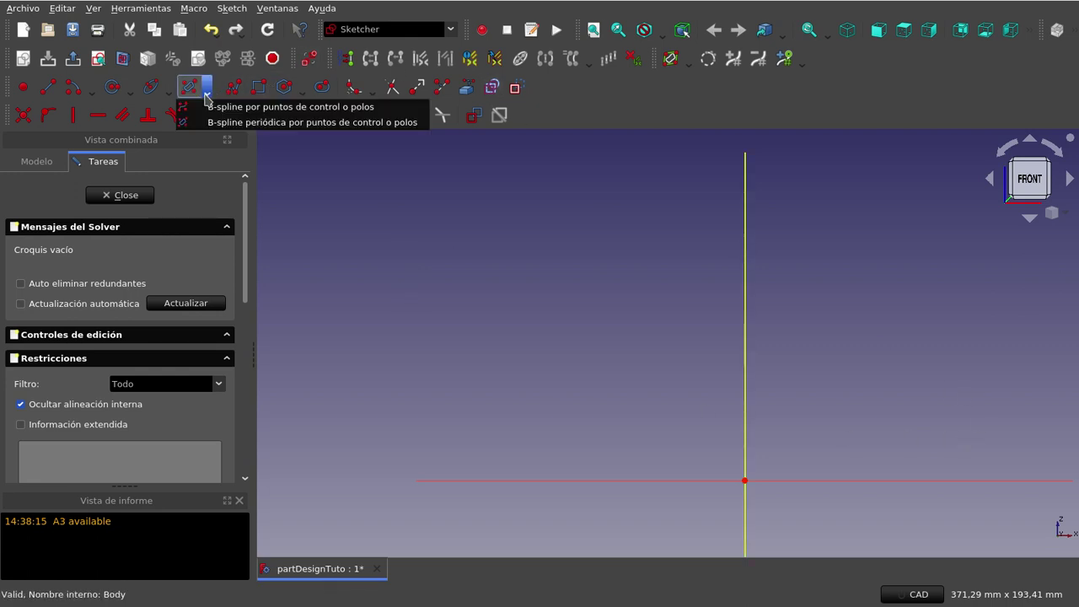
pyautogui.click(203, 106)
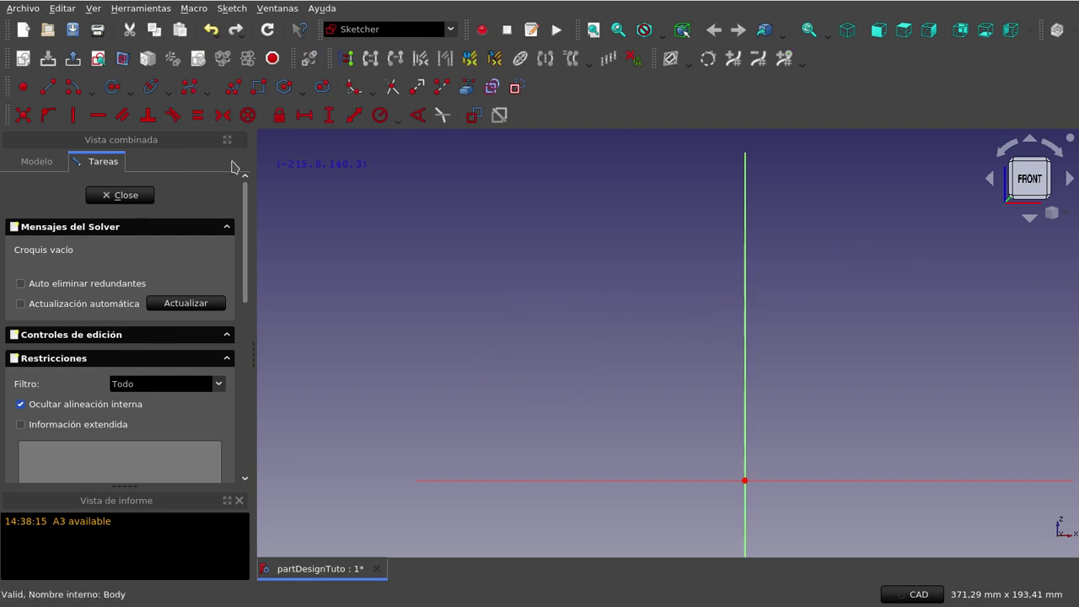
pyautogui.click(201, 93)
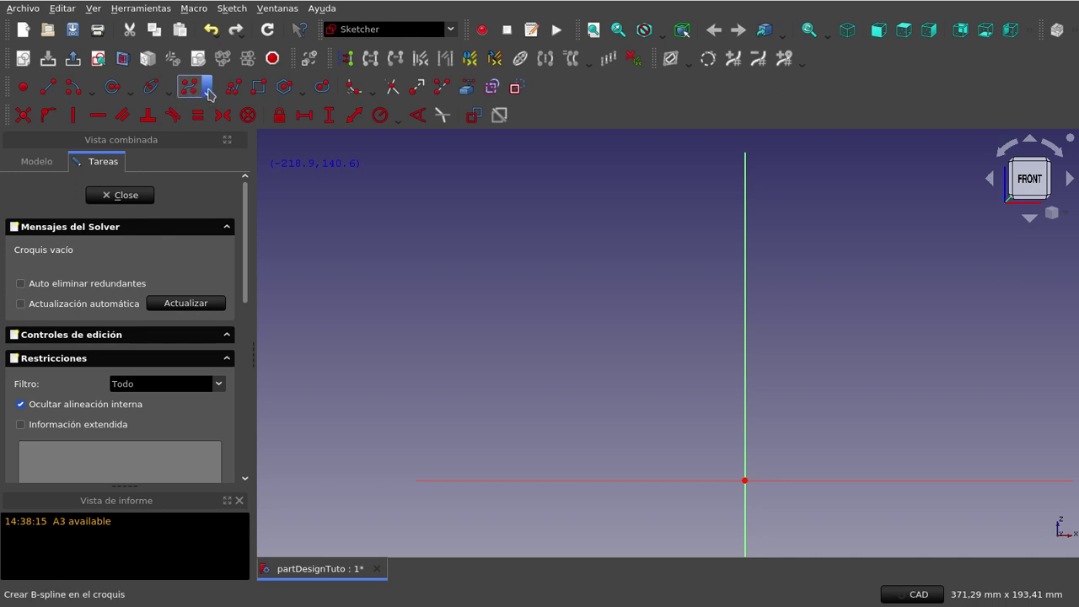
pyautogui.click(206, 92)
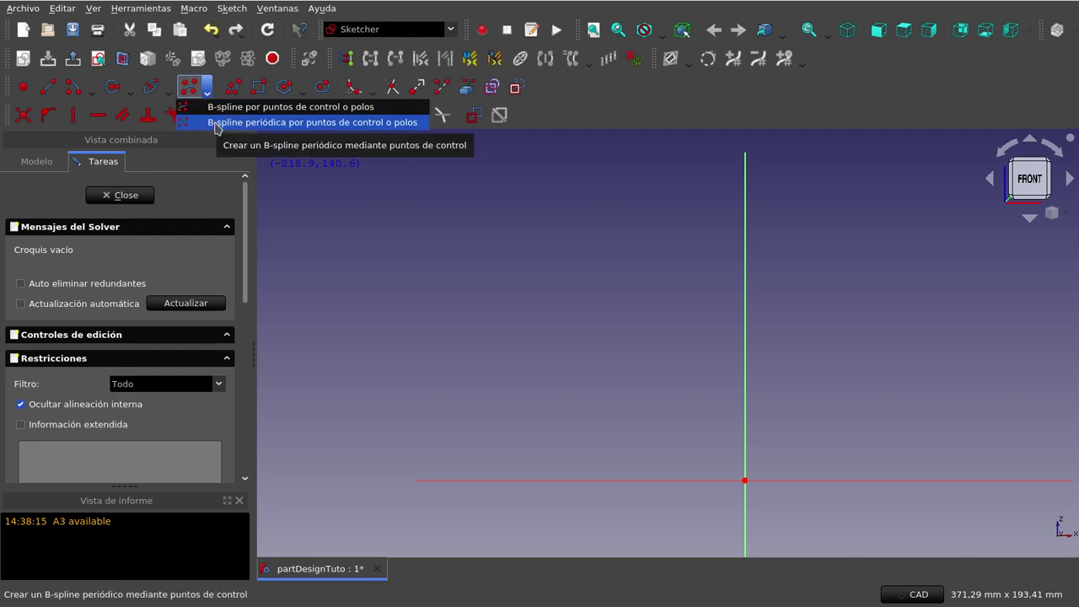
pyautogui.click(215, 125)
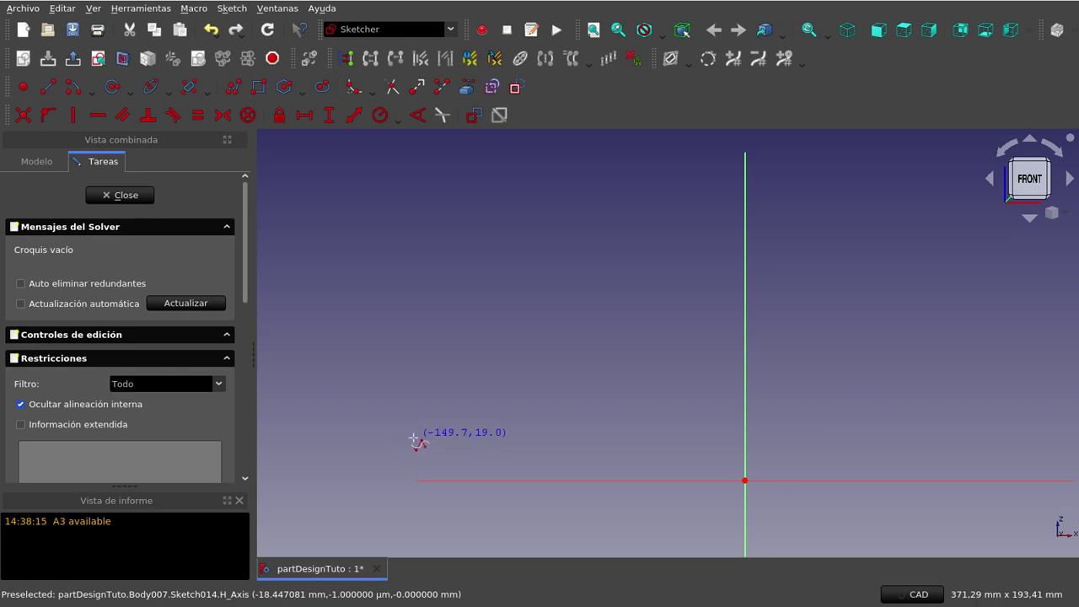
# Place six control points around the profile shape and close the periodic B-spline
pyautogui.click(933, 462)
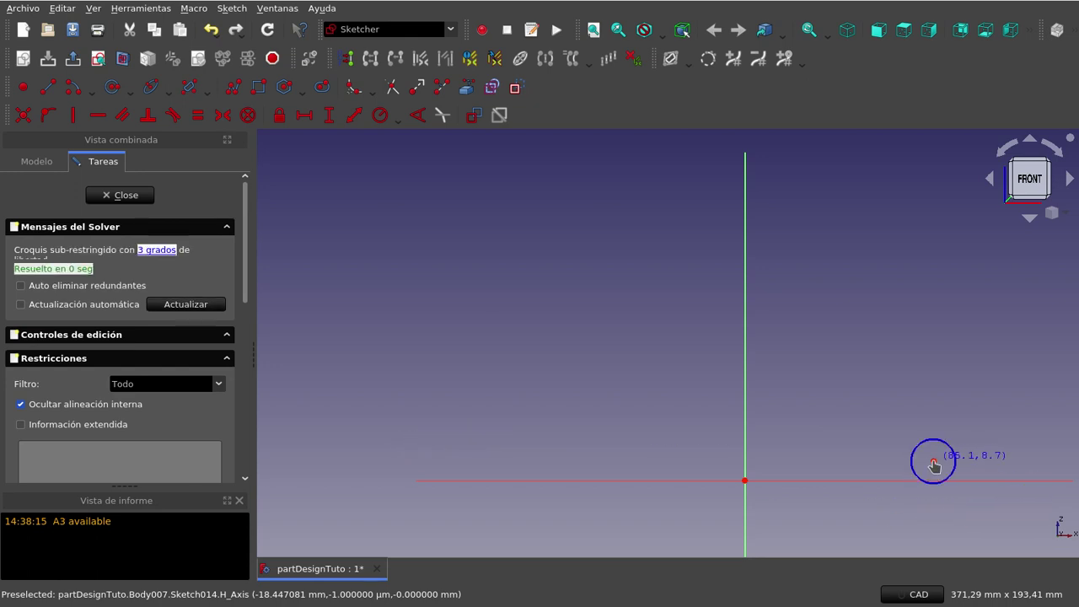
pyautogui.click(879, 413)
pyautogui.click(944, 345)
pyautogui.click(1028, 346)
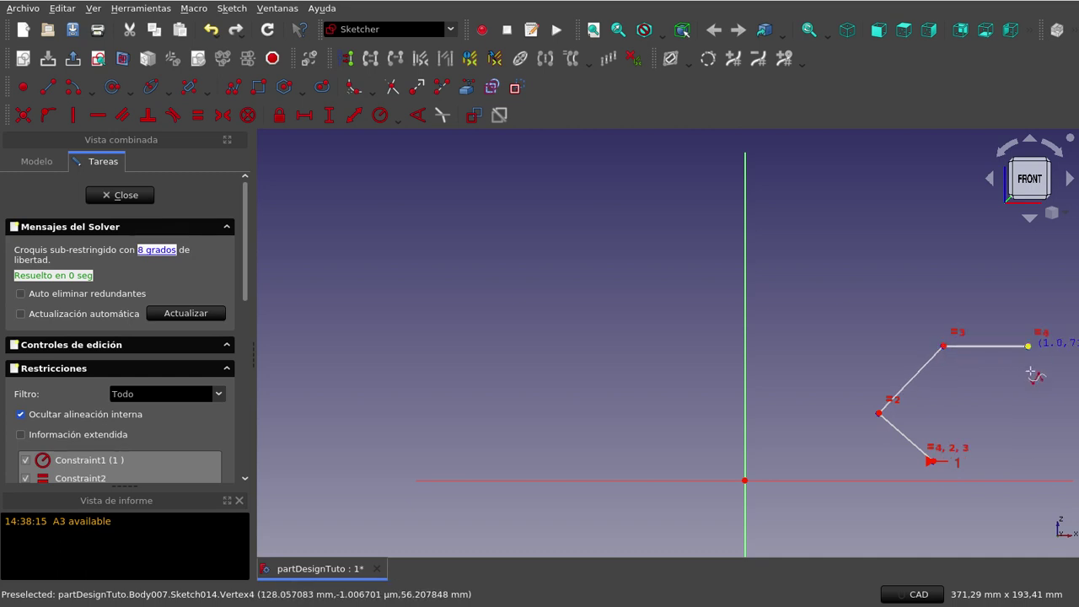
pyautogui.click(1045, 400)
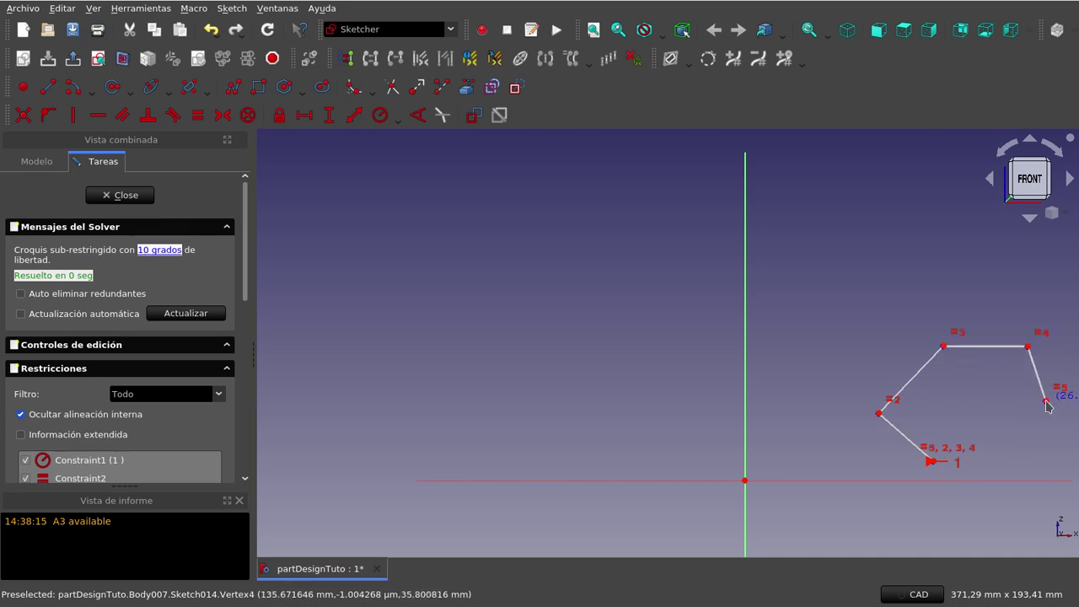
pyautogui.click(999, 509)
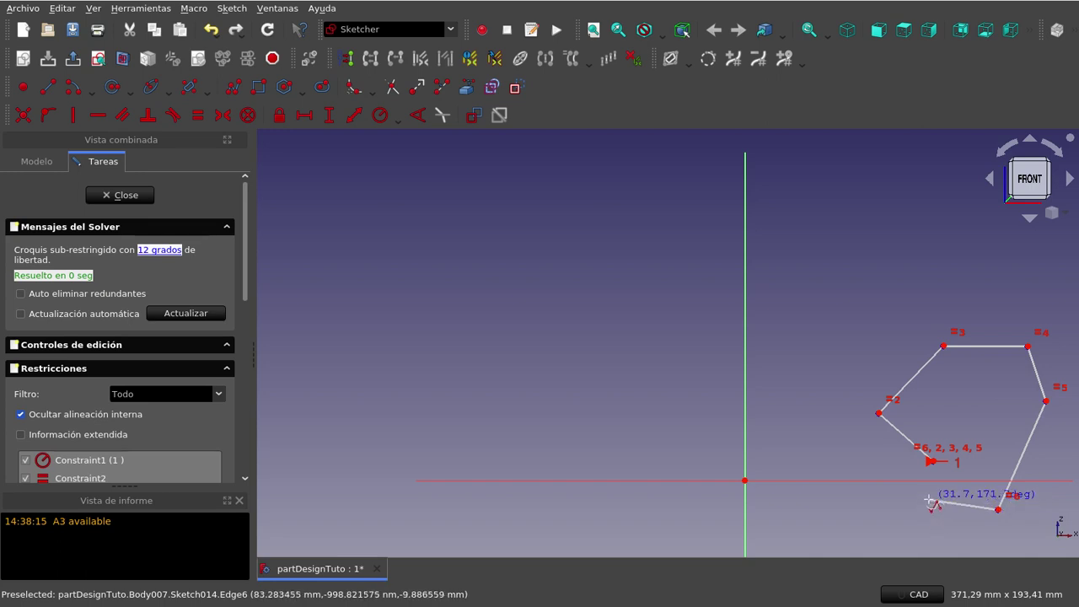
pyautogui.rightClick(931, 500)
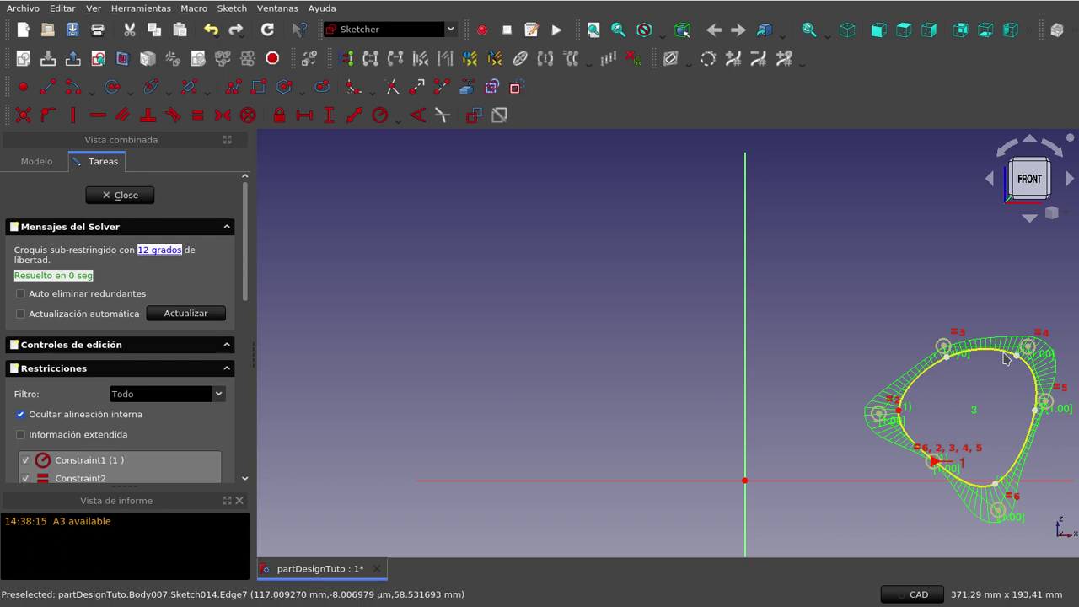
# Convert the B-spline profile from construction to regular sketch geometry
pyautogui.click(1005, 358)
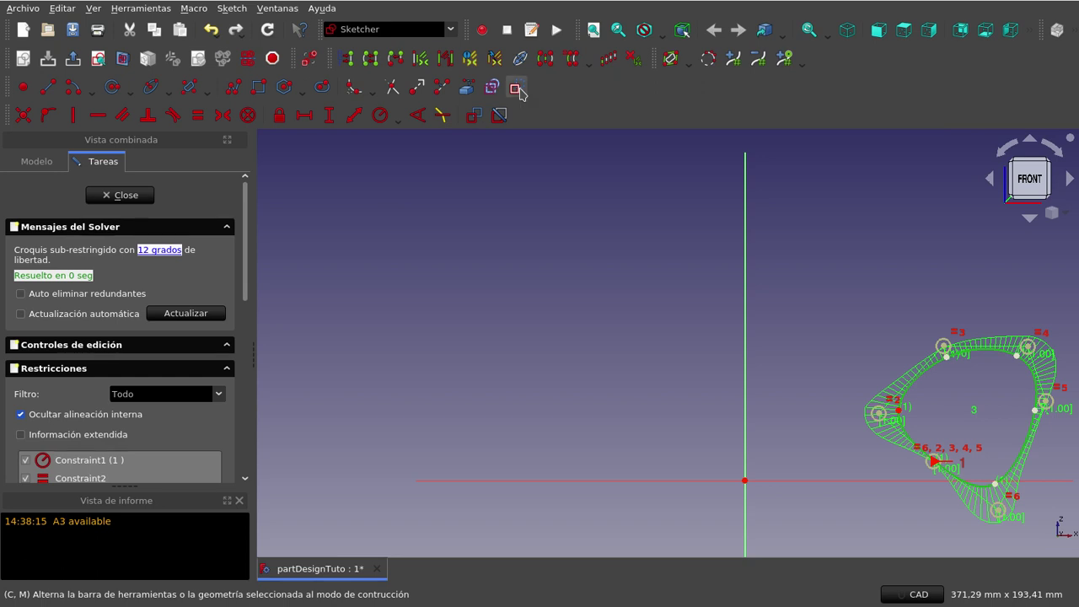
pyautogui.click(854, 227)
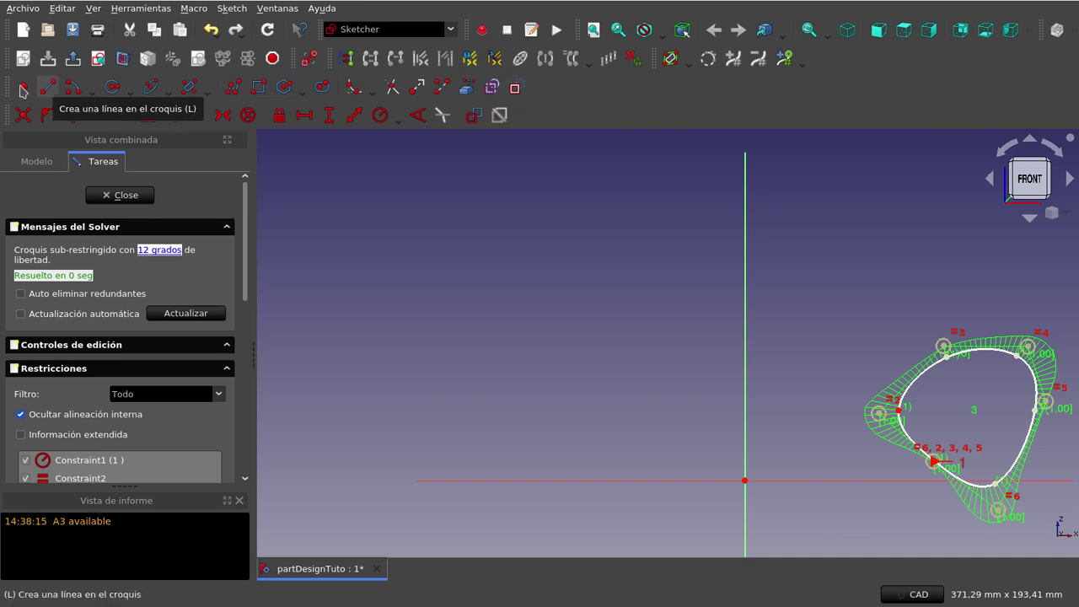
# Draw a long diagonal line from near the top to the lower left, crossing the vertical axis
pyautogui.click(48, 90)
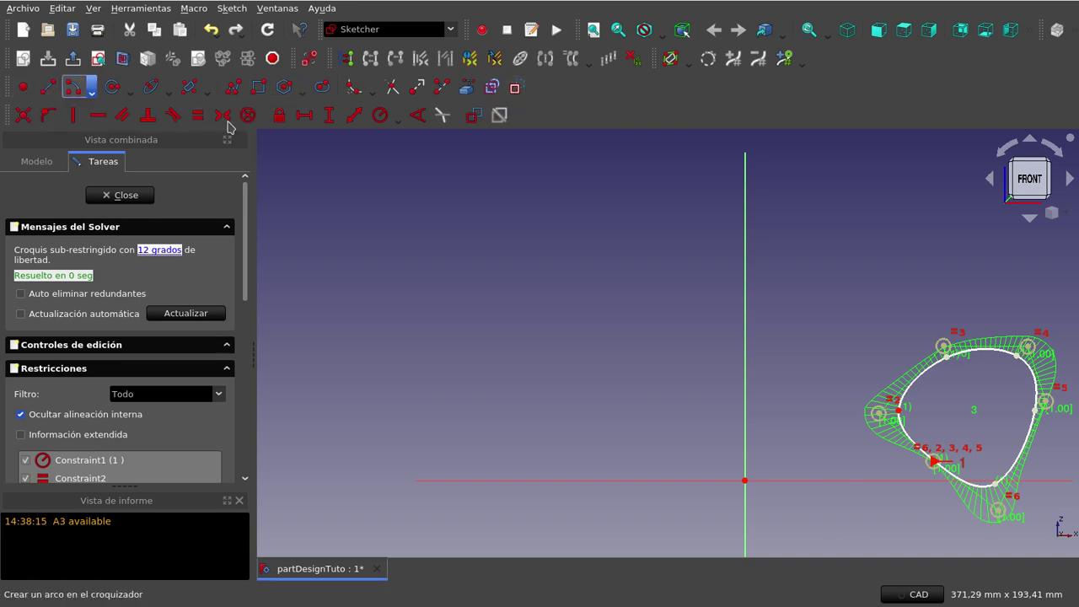
pyautogui.click(810, 143)
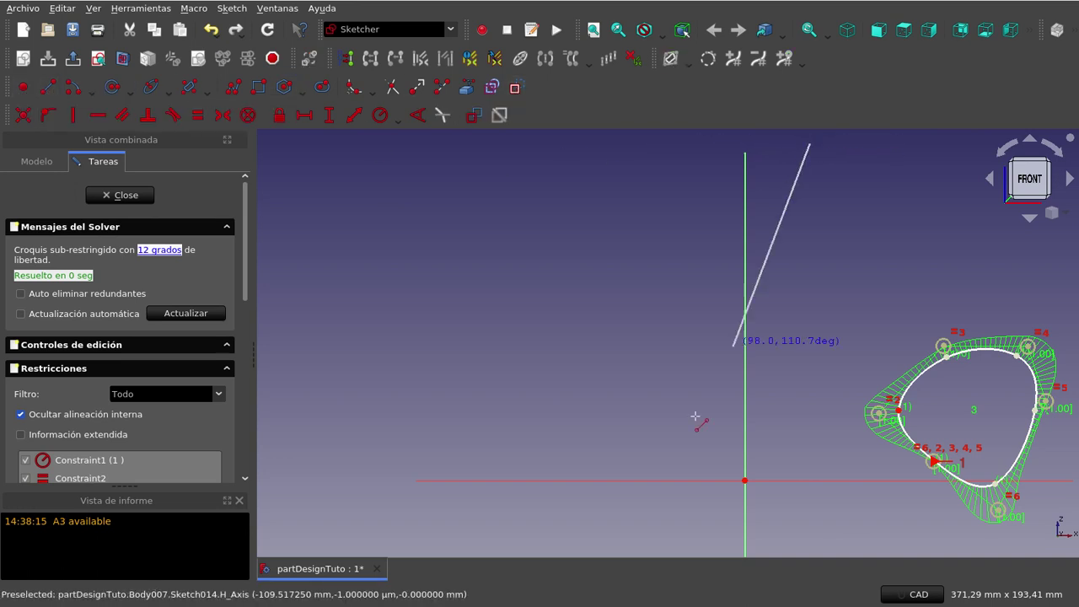
pyautogui.click(564, 526)
pyautogui.rightClick(511, 290)
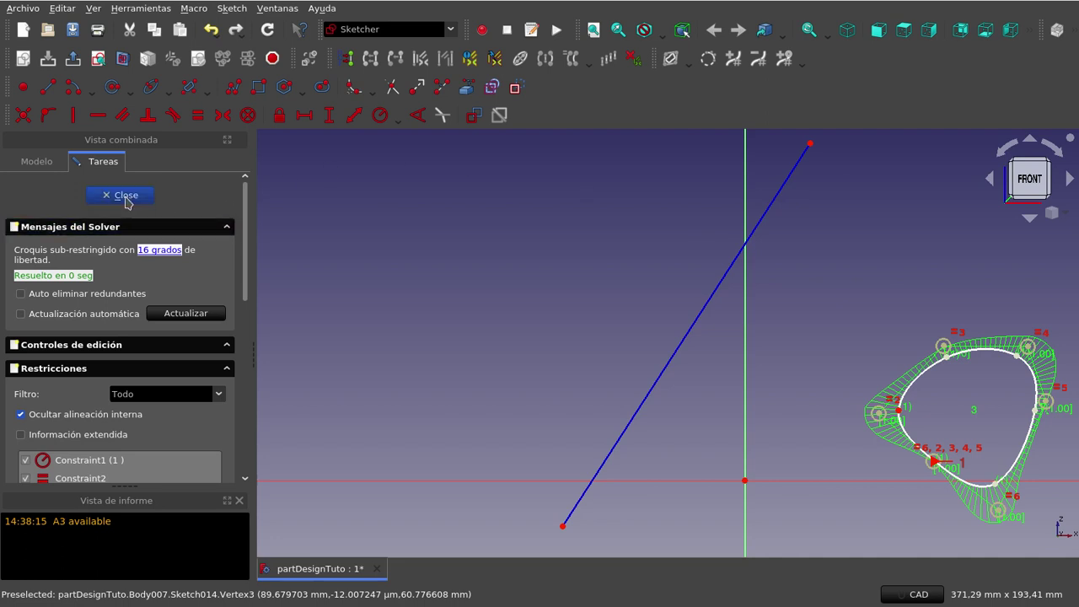
# Close Sketch014 and make Body007 the active body
pyautogui.click(125, 197)
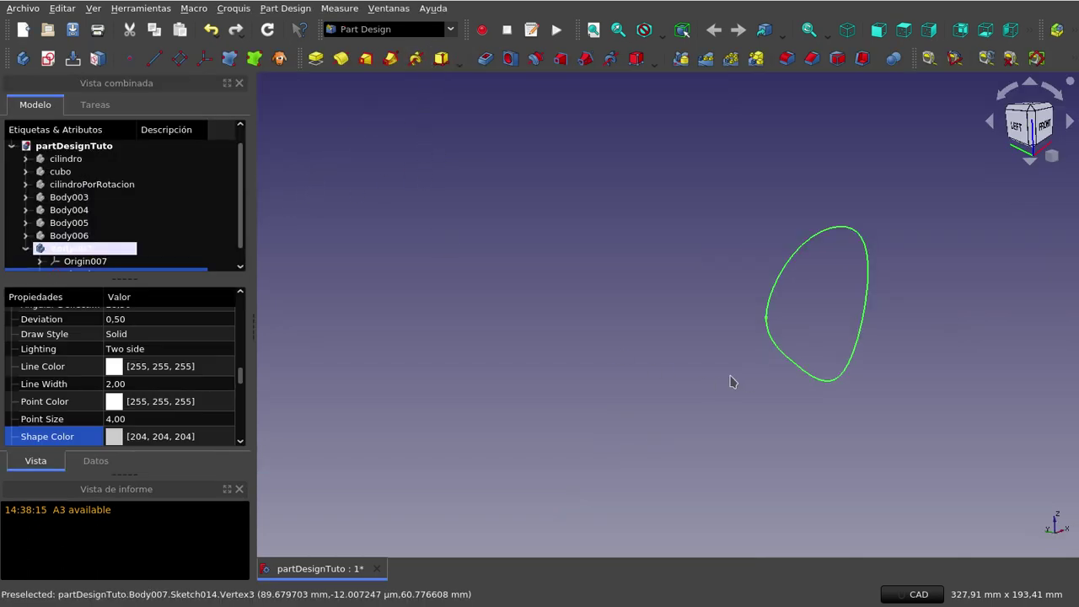
pyautogui.click(616, 375)
pyautogui.moveTo(241, 211); pyautogui.dragTo(244, 243)
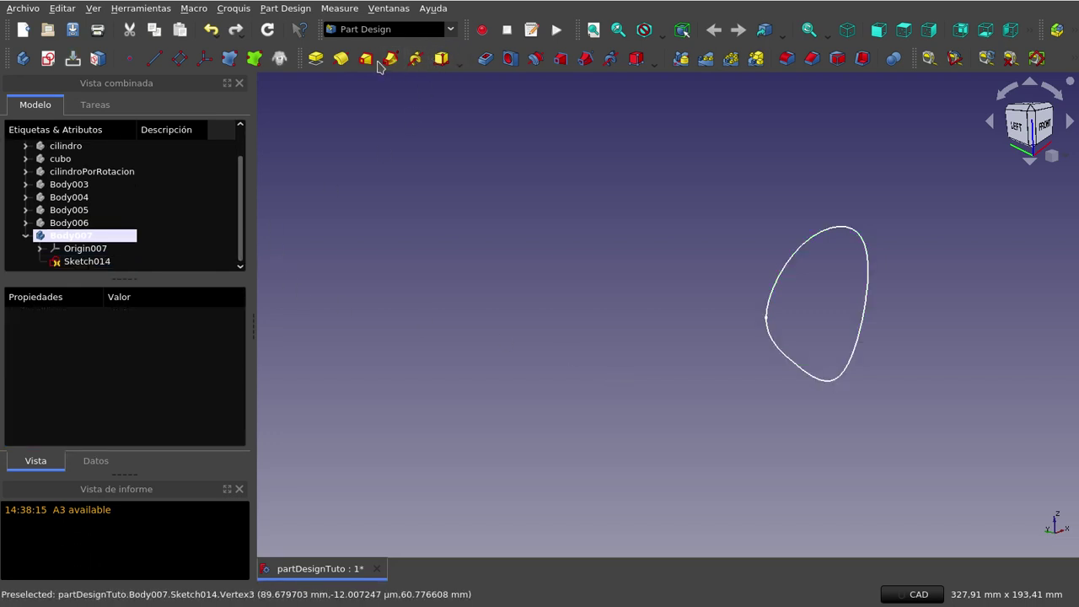
pyautogui.doubleClick(97, 236)
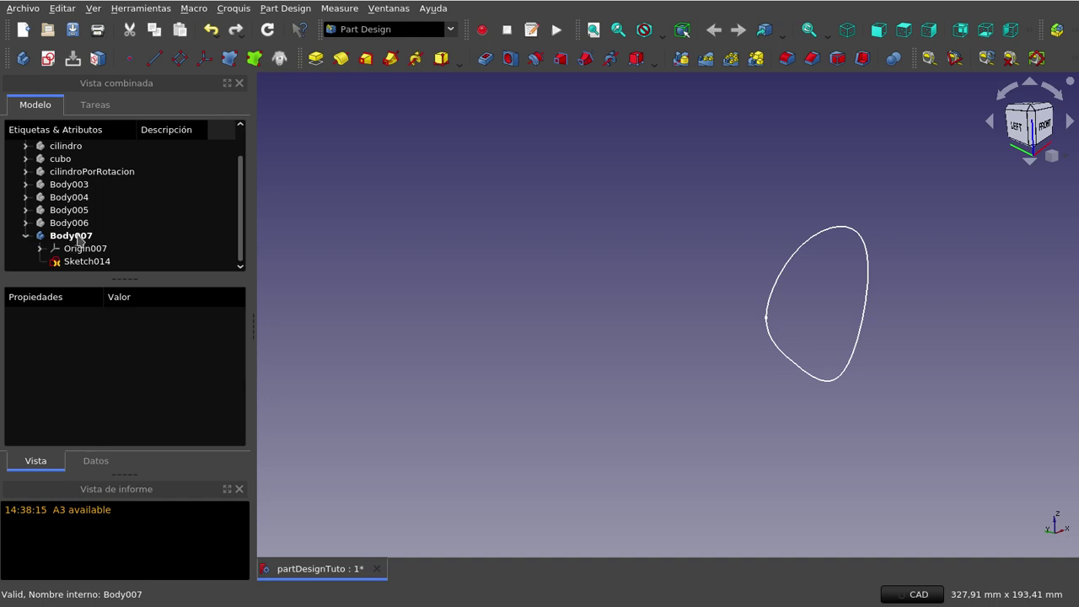
pyautogui.press('F2')
# Sweep Sketch014 with Additive Helix into a three-turn coil, 100.68 mm pitch, 302.04 mm height
pyautogui.click(84, 262)
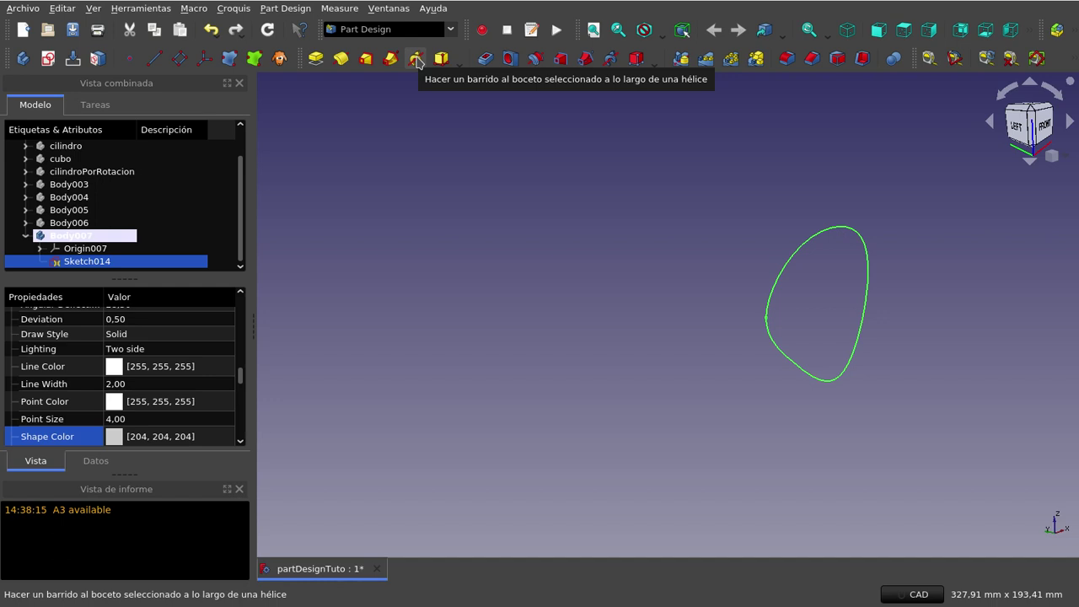
pyautogui.click(418, 61)
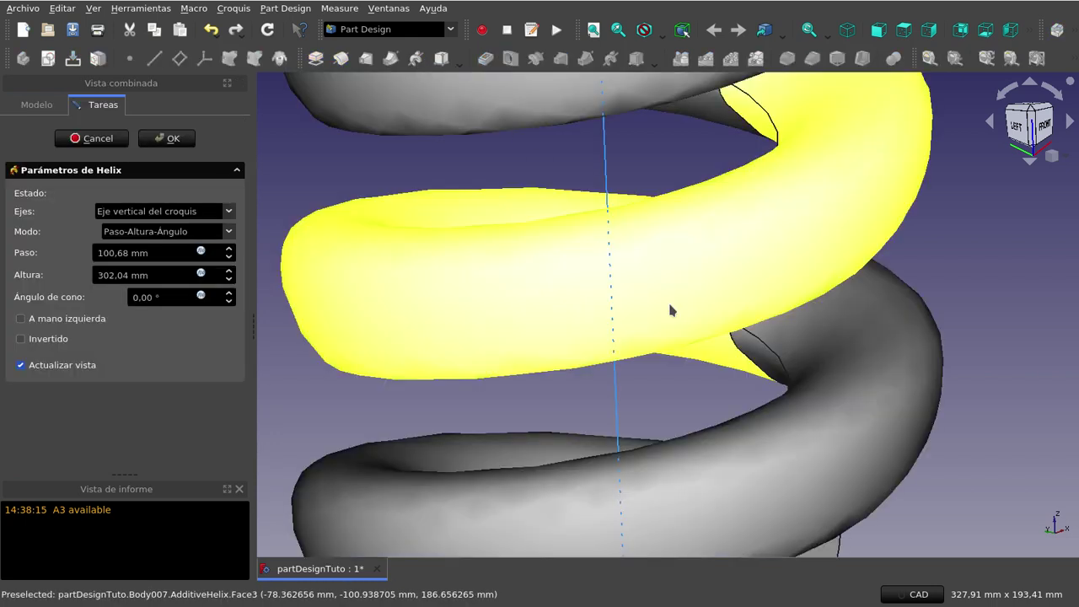
pyautogui.scroll(-2, 671, 310)
pyautogui.scroll(-2, 671, 310)
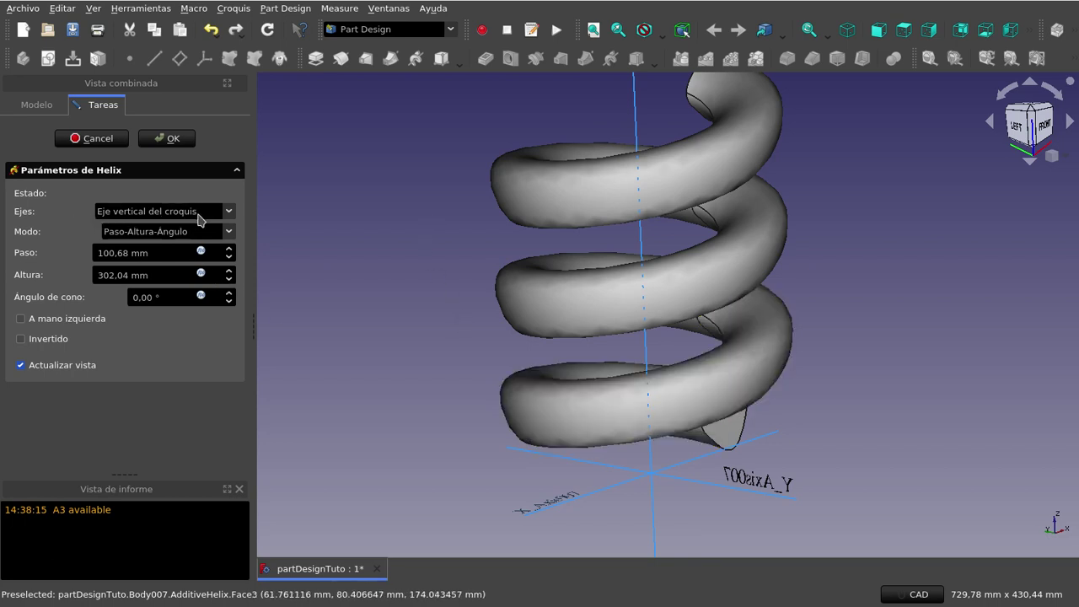
pyautogui.scroll(-2, 590, 329)
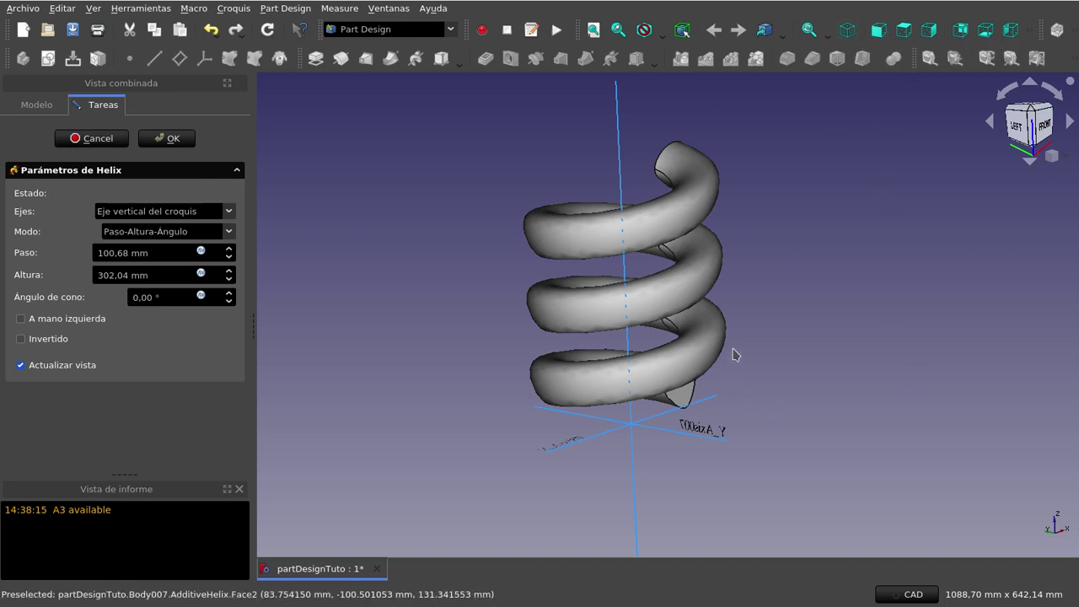
pyautogui.scroll(2, 712, 334)
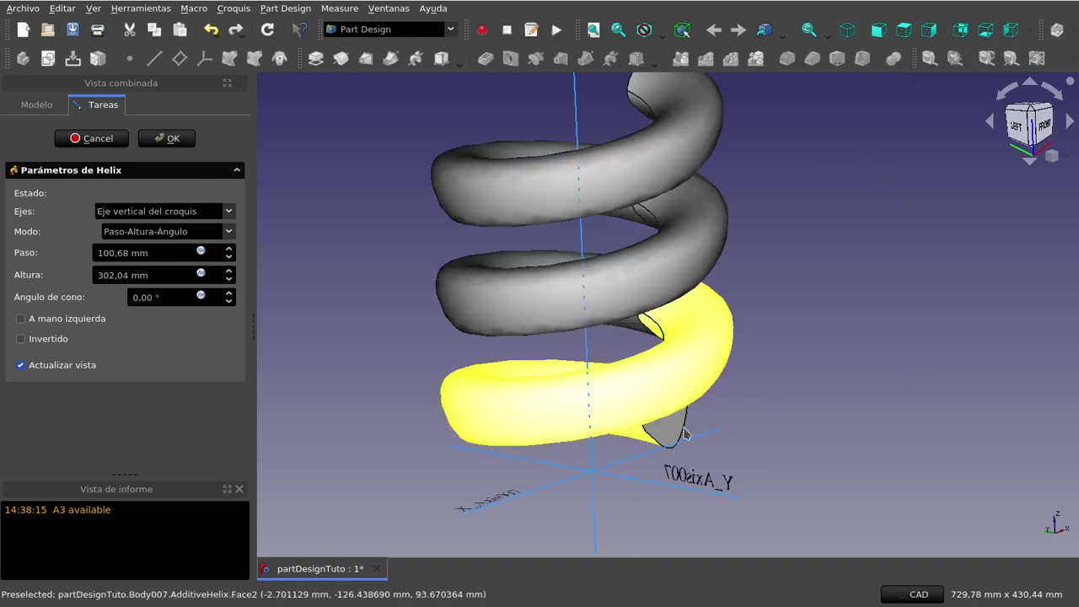
pyautogui.moveTo(849, 381)
pyautogui.mouseDown(button='middle')
pyautogui.moveTo(723, 381)
pyautogui.moveTo(755, 383)
pyautogui.mouseUp(button='middle')
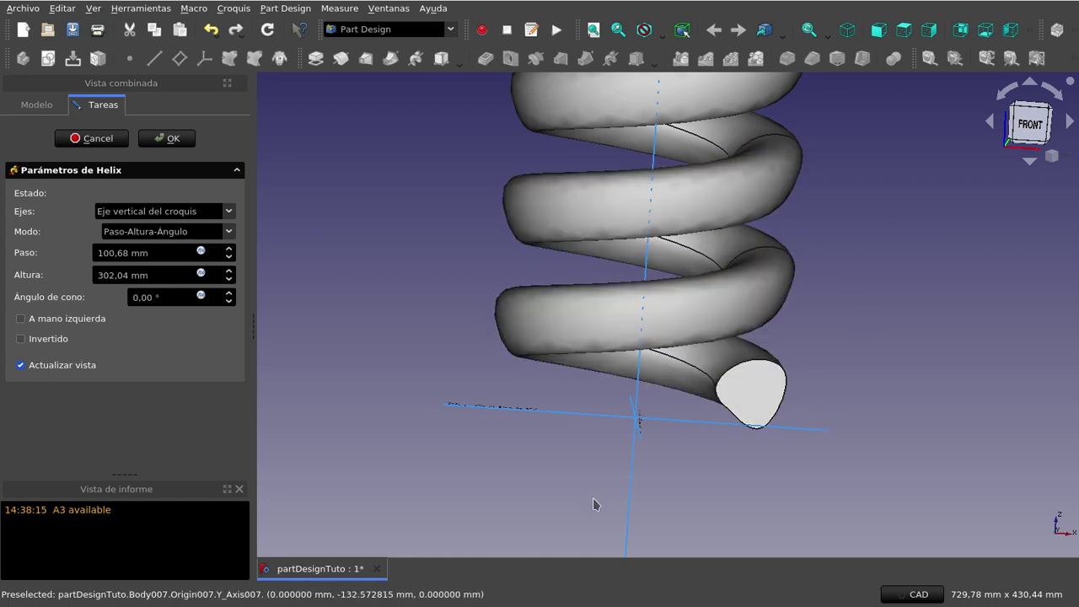
pyautogui.scroll(-2, 600, 470)
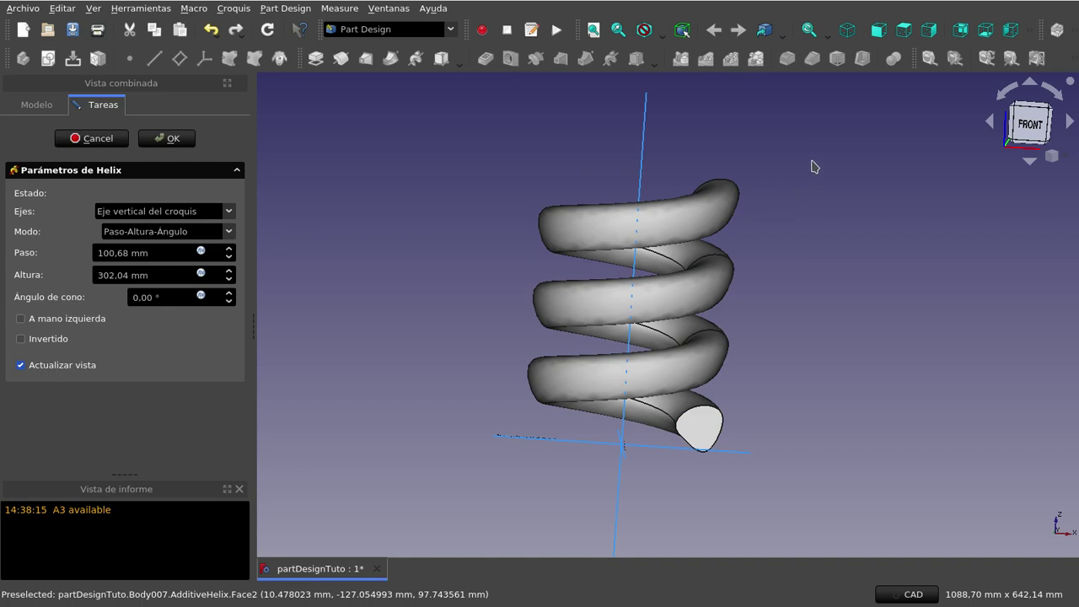
pyautogui.moveTo(812, 167); pyautogui.dragTo(725, 278, button='middle')
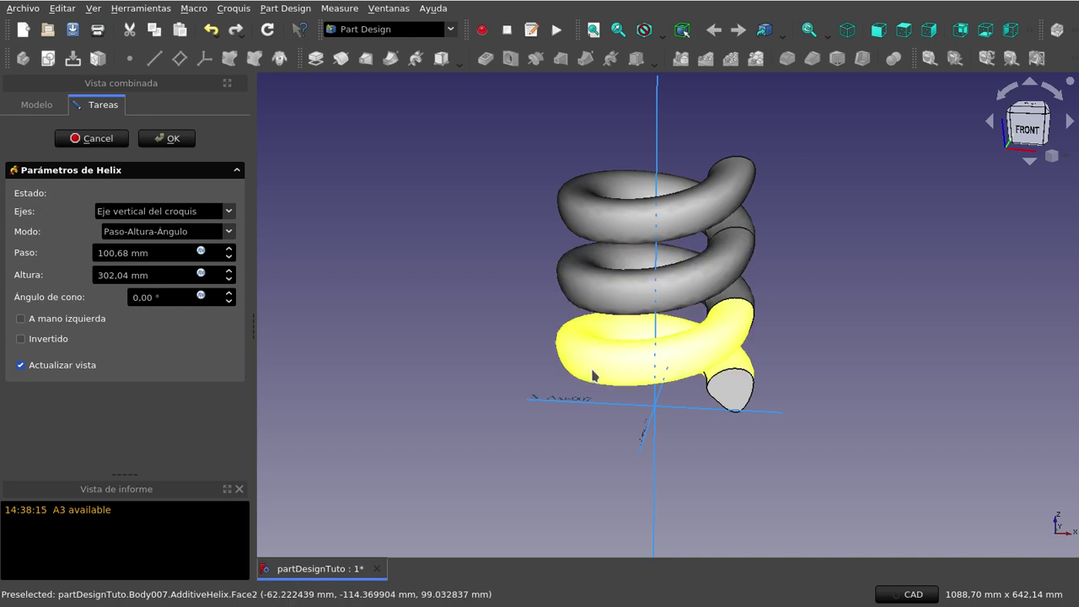
pyautogui.scroll(-2, 590, 371)
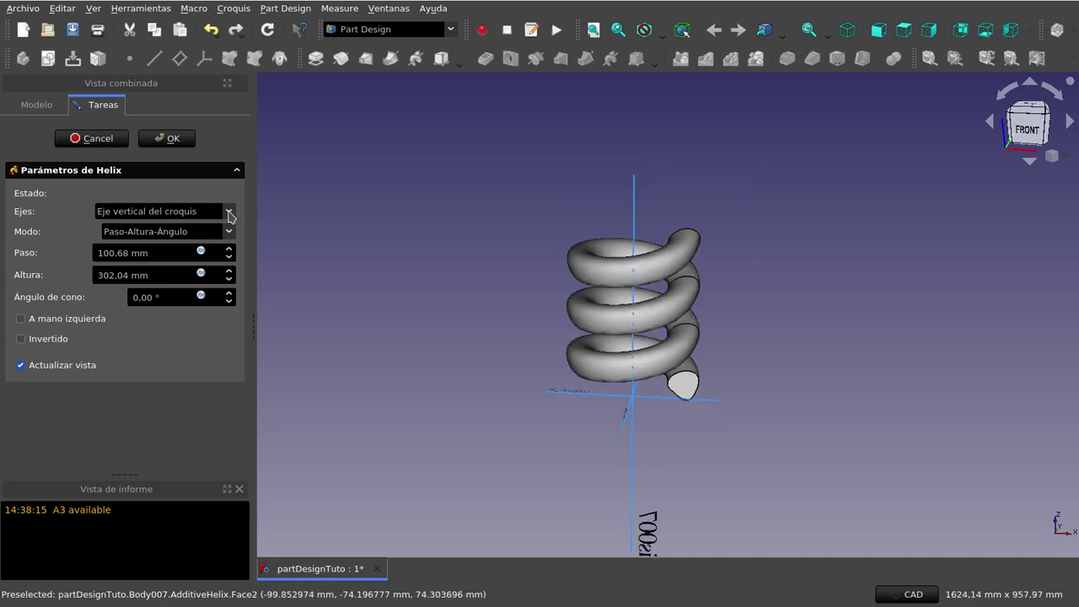
pyautogui.click(229, 211)
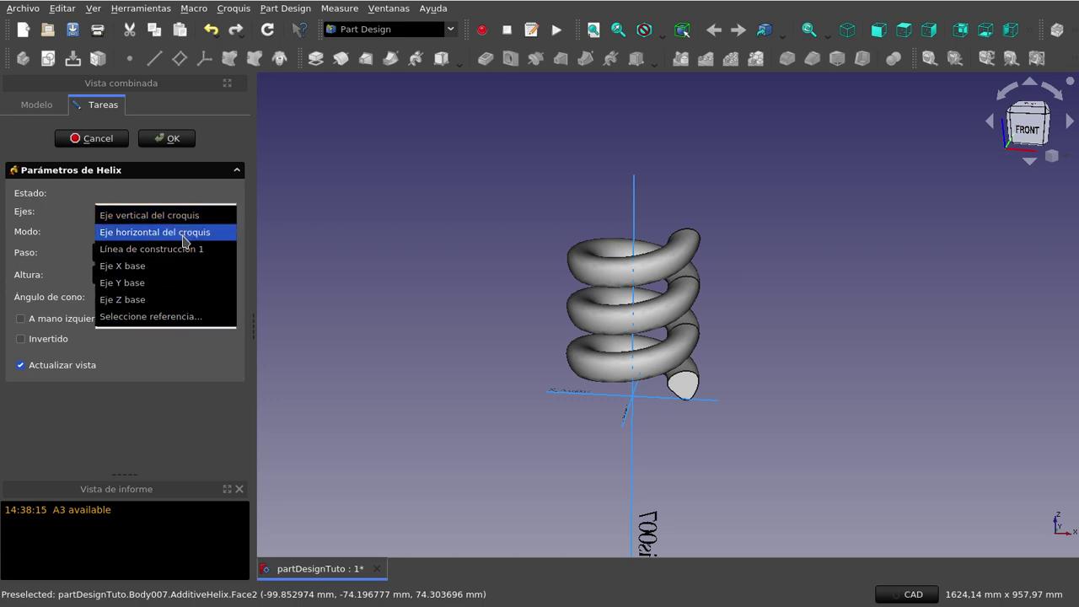
pyautogui.click(549, 342)
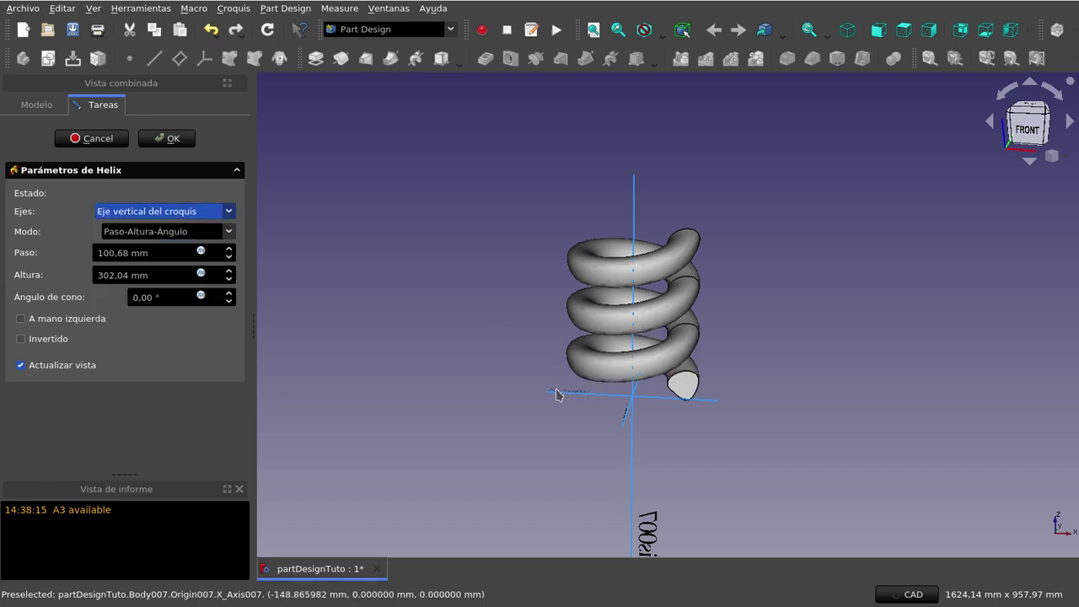